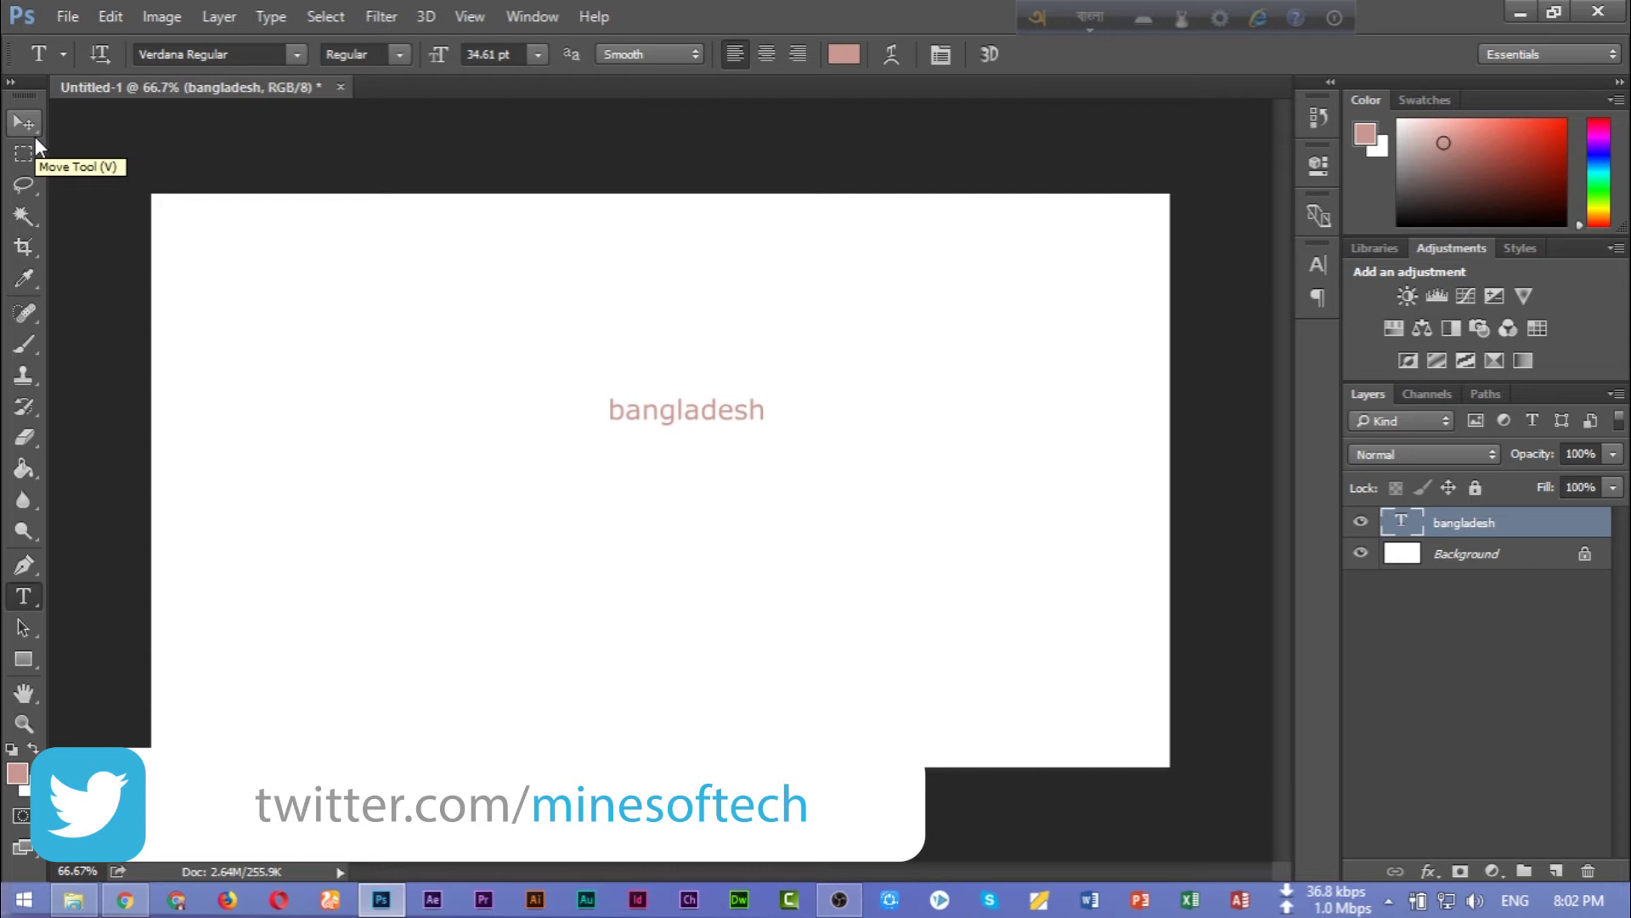
# Step: Delete the current text content with the Delete key
pyautogui.press('Delete')
# Step: Set the font to Siyam Rupali ANSI Regular and switch Avro keyboard input to Bangla
pyautogui.click(246, 56)
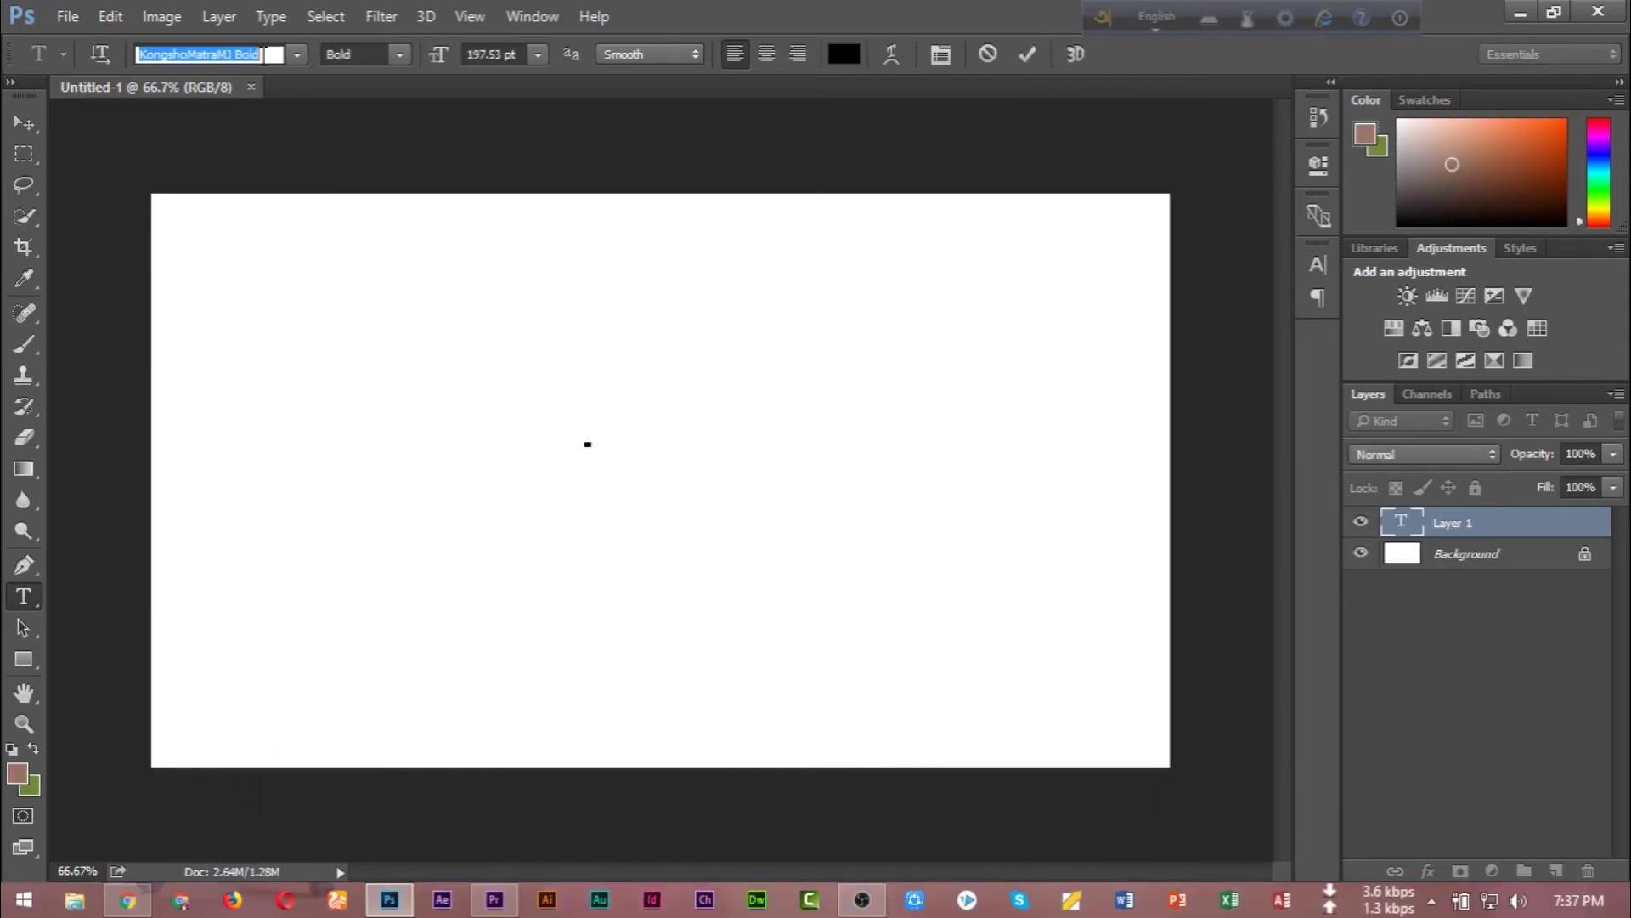
pyautogui.write('si')
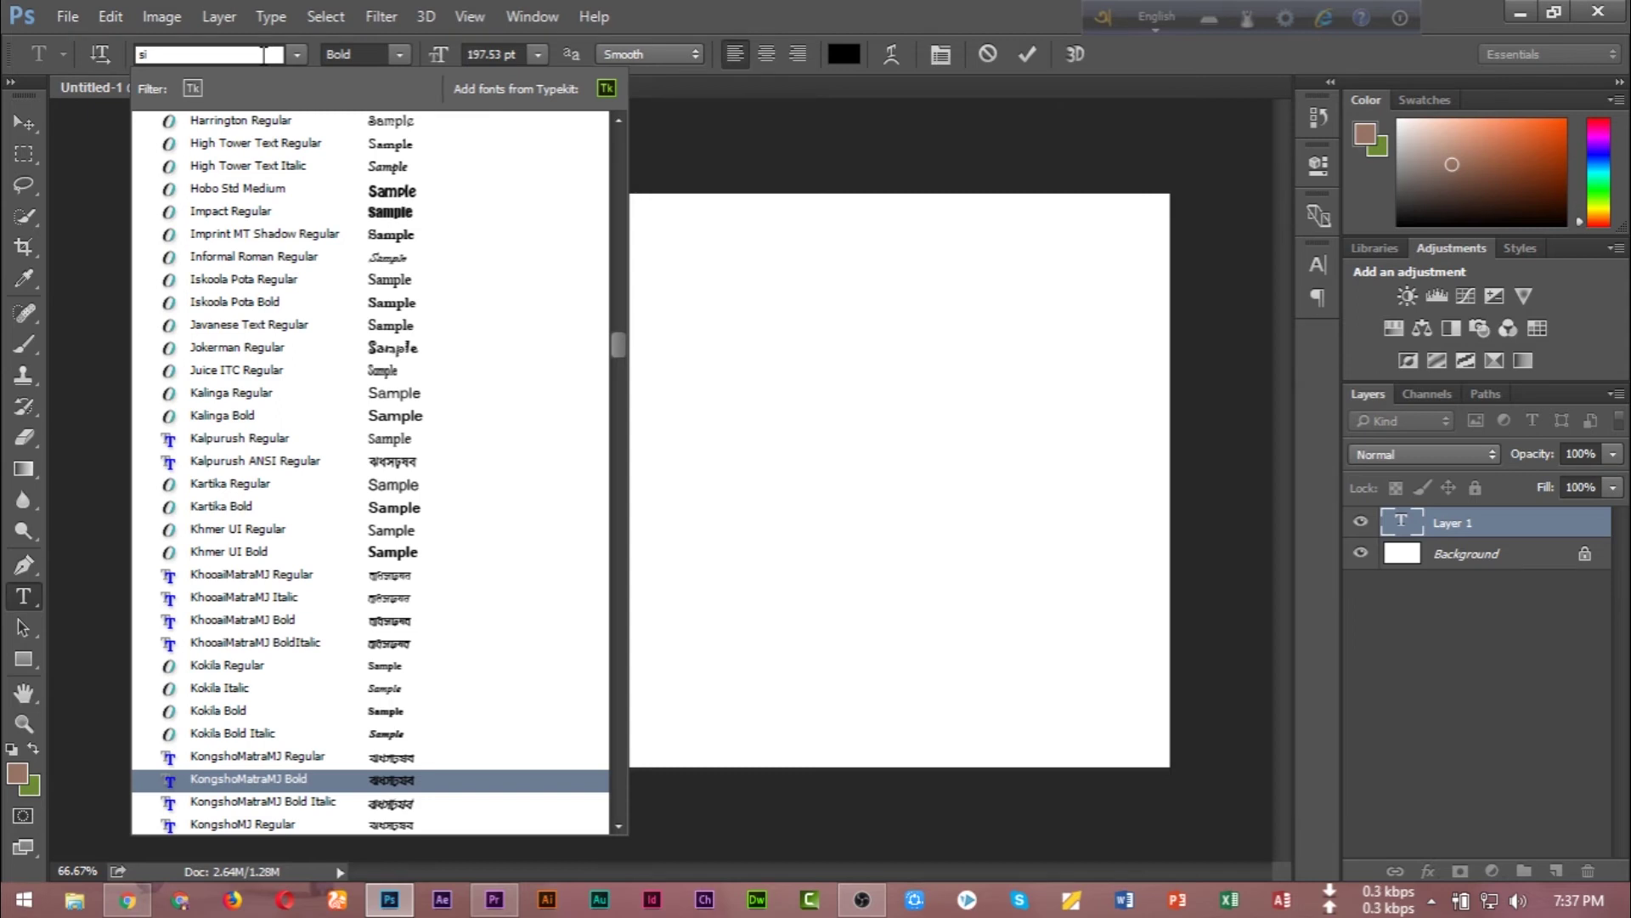
pyautogui.write('yam')
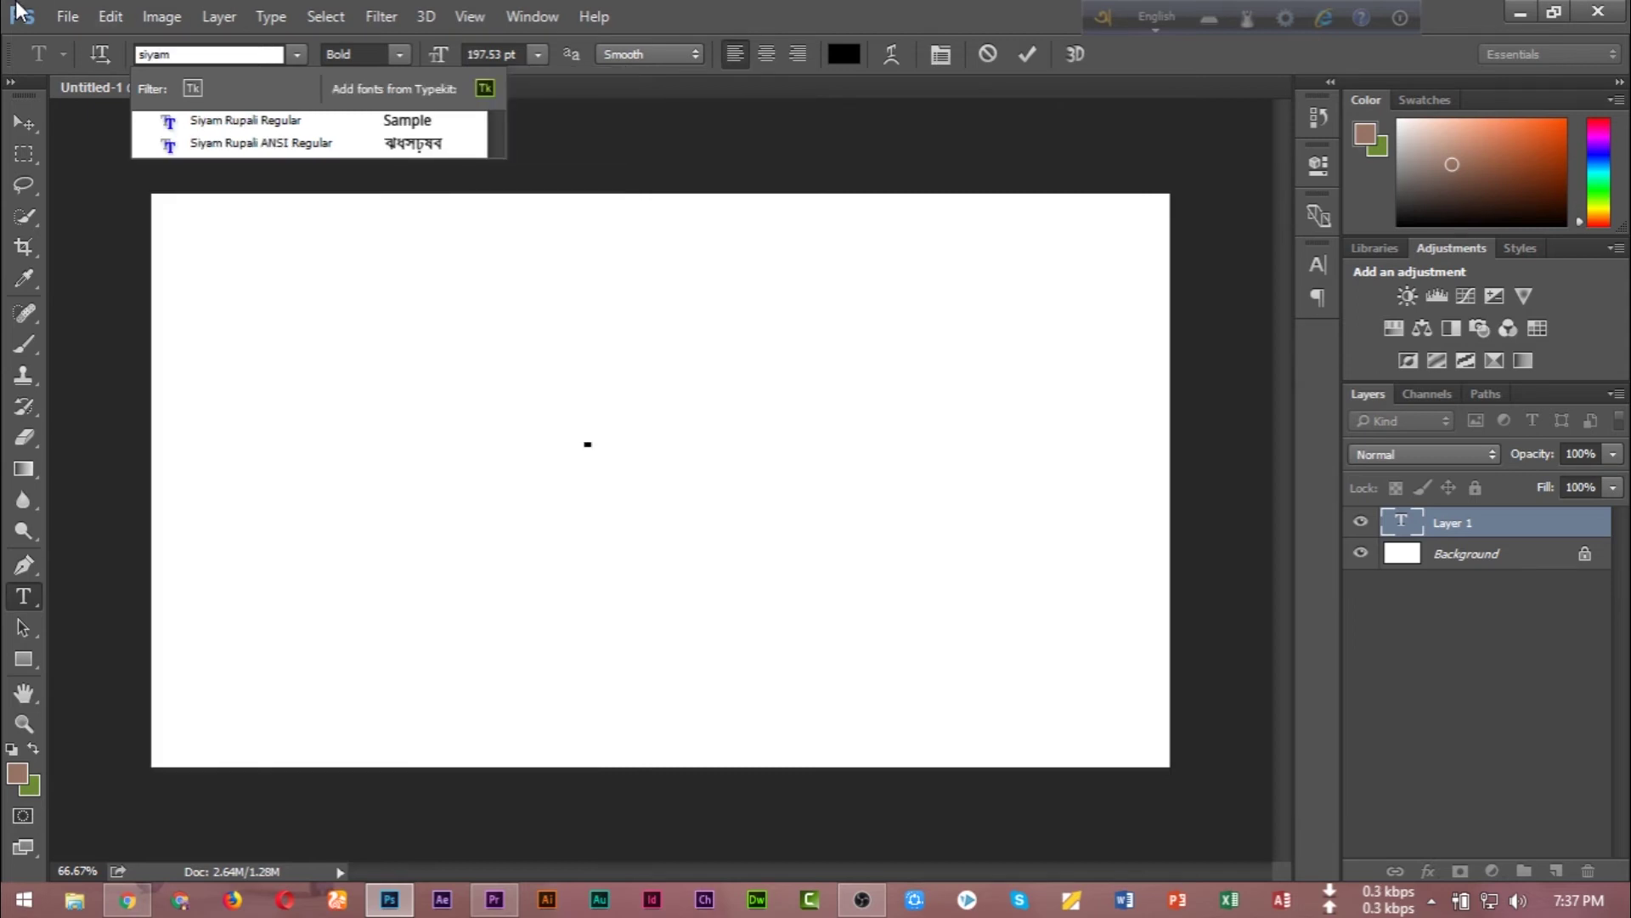
pyautogui.press('Down')
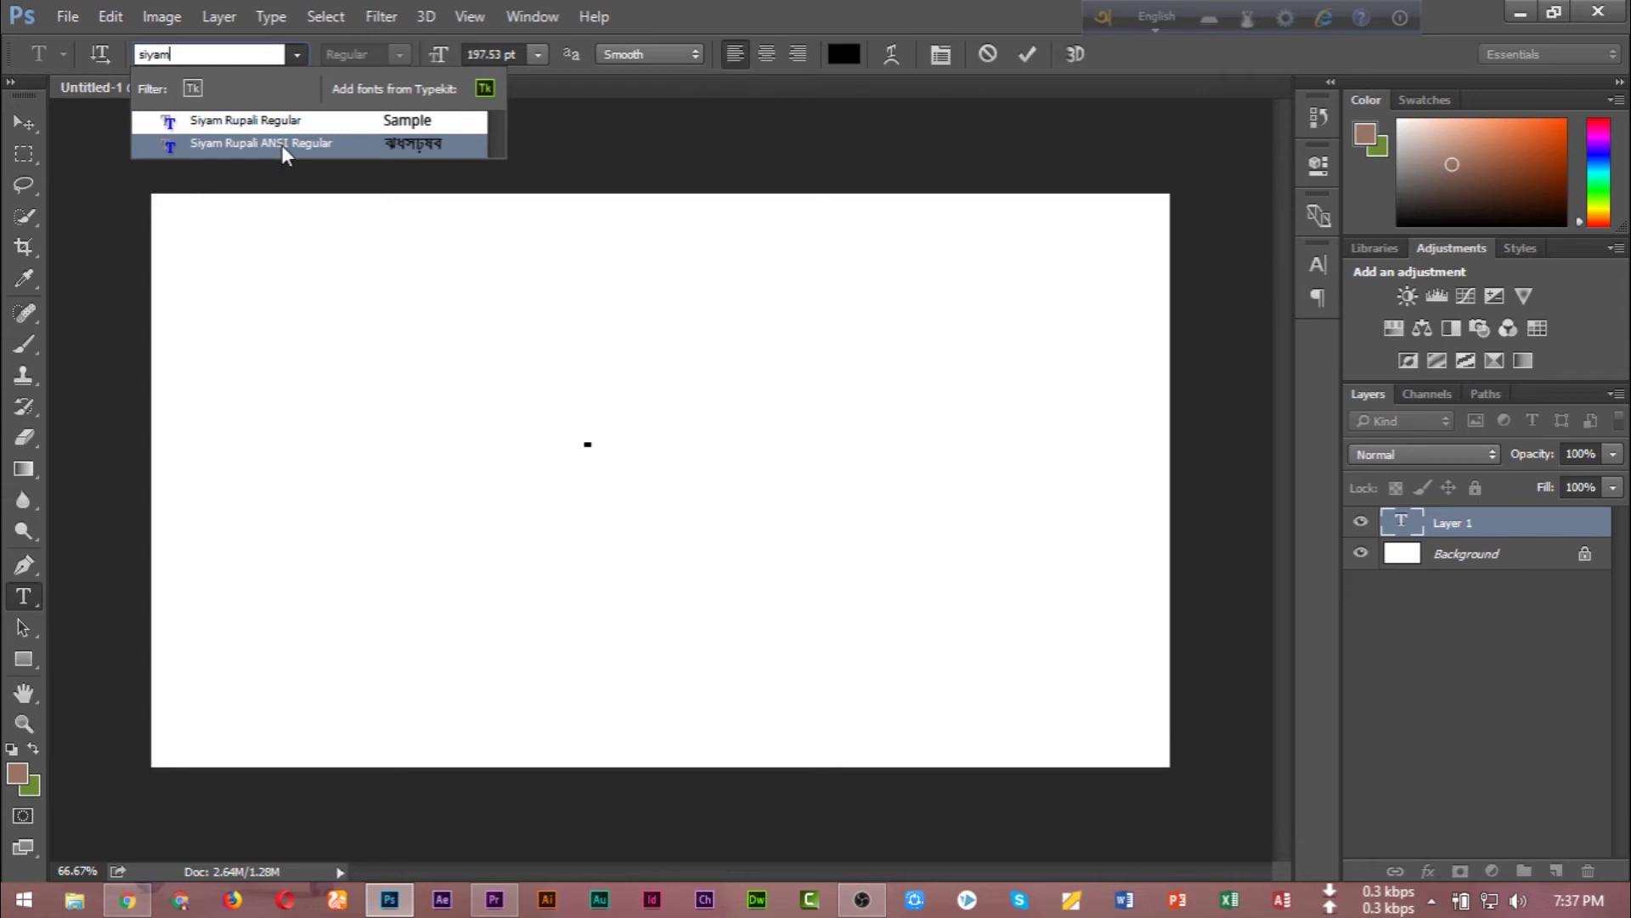
pyautogui.click(282, 145)
pyautogui.click(1137, 15)
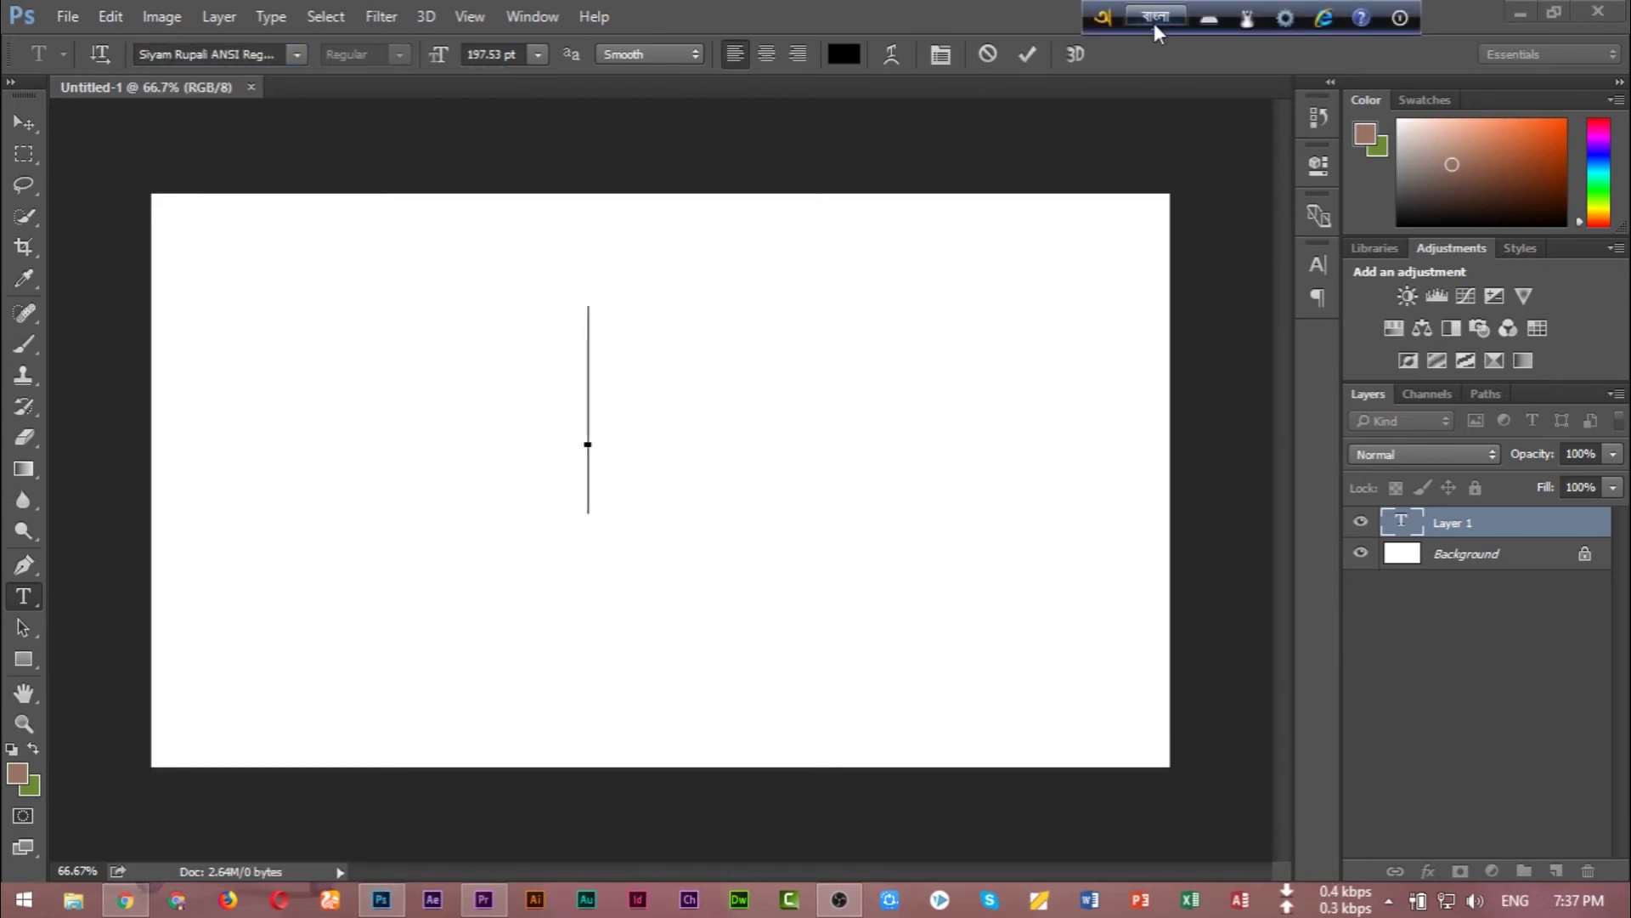
pyautogui.click(1154, 19)
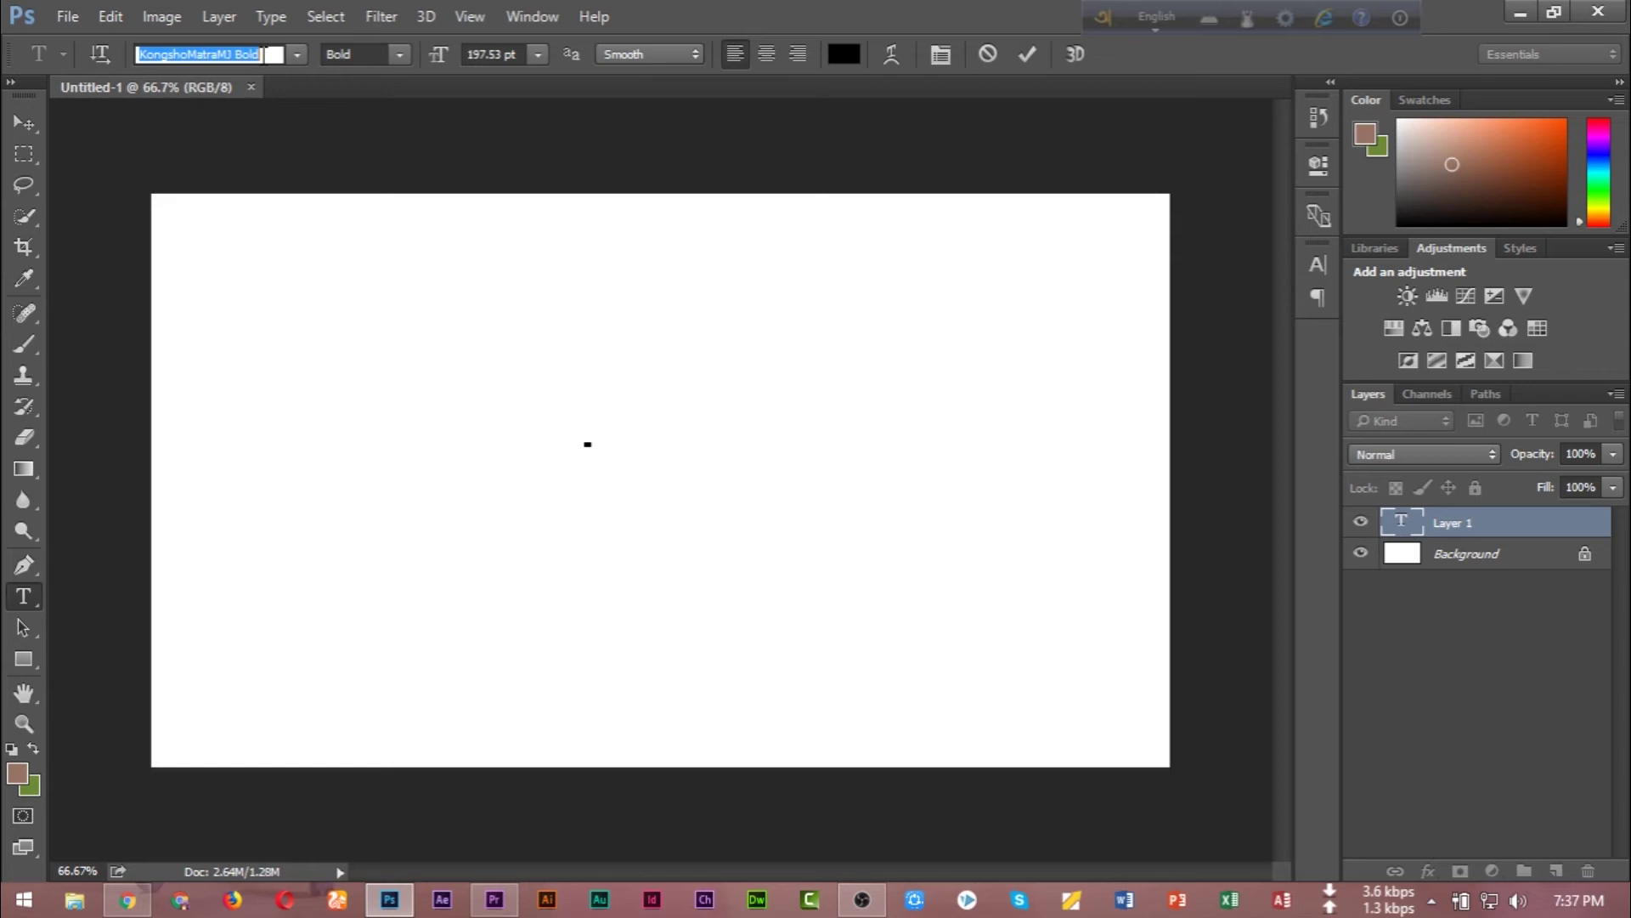
pyautogui.write('s')
pyautogui.press('Return')
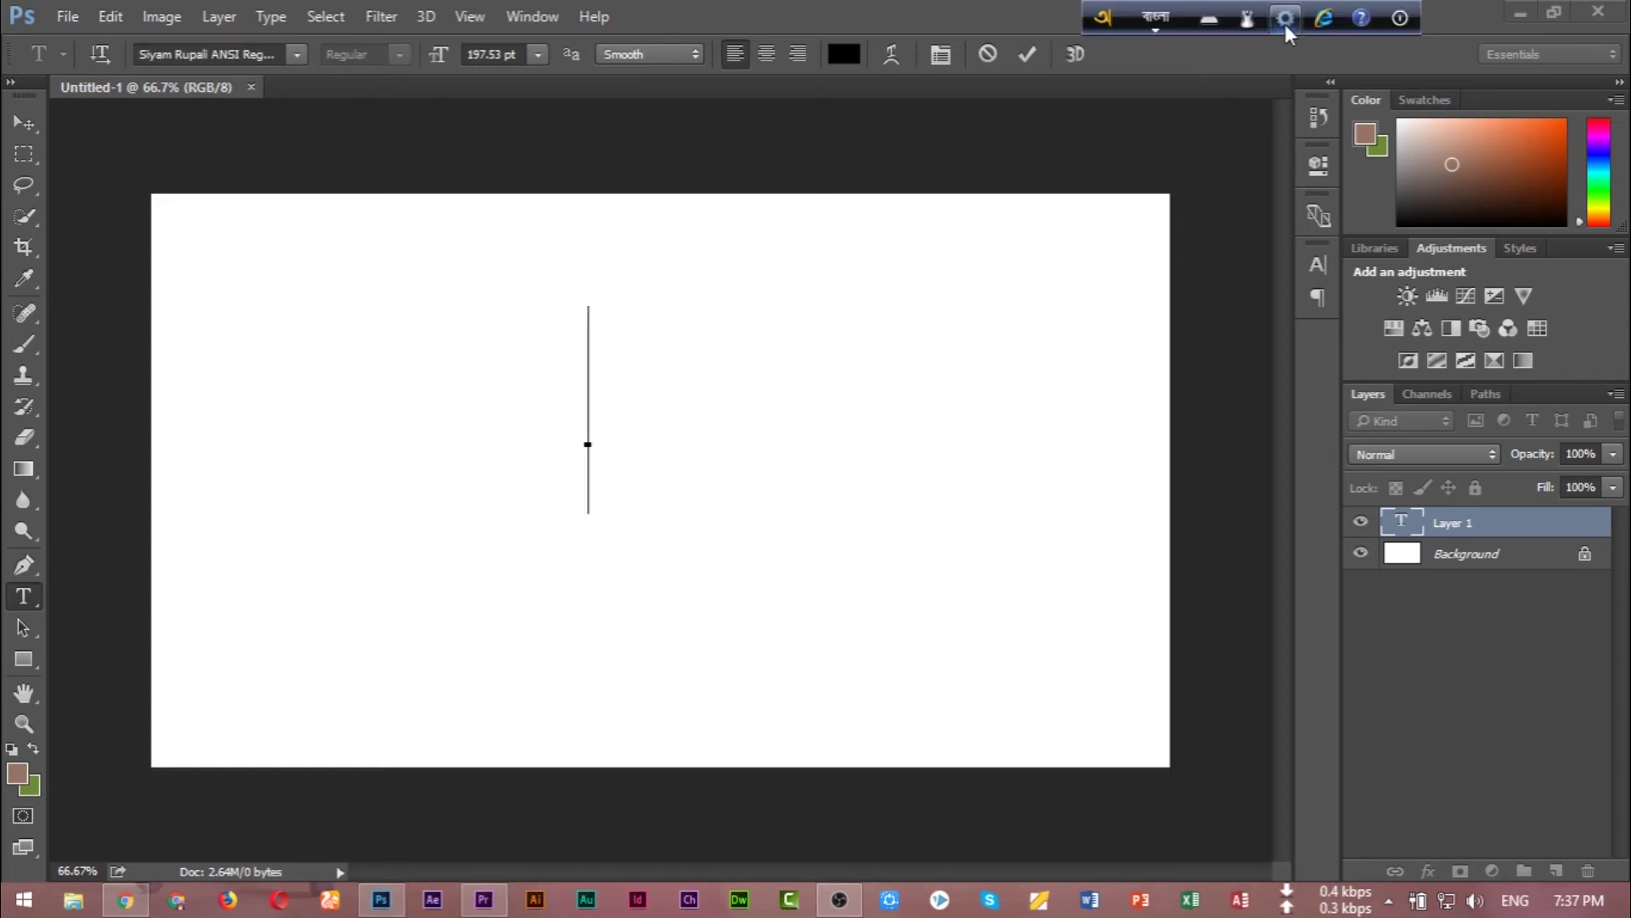
pyautogui.click(1285, 19)
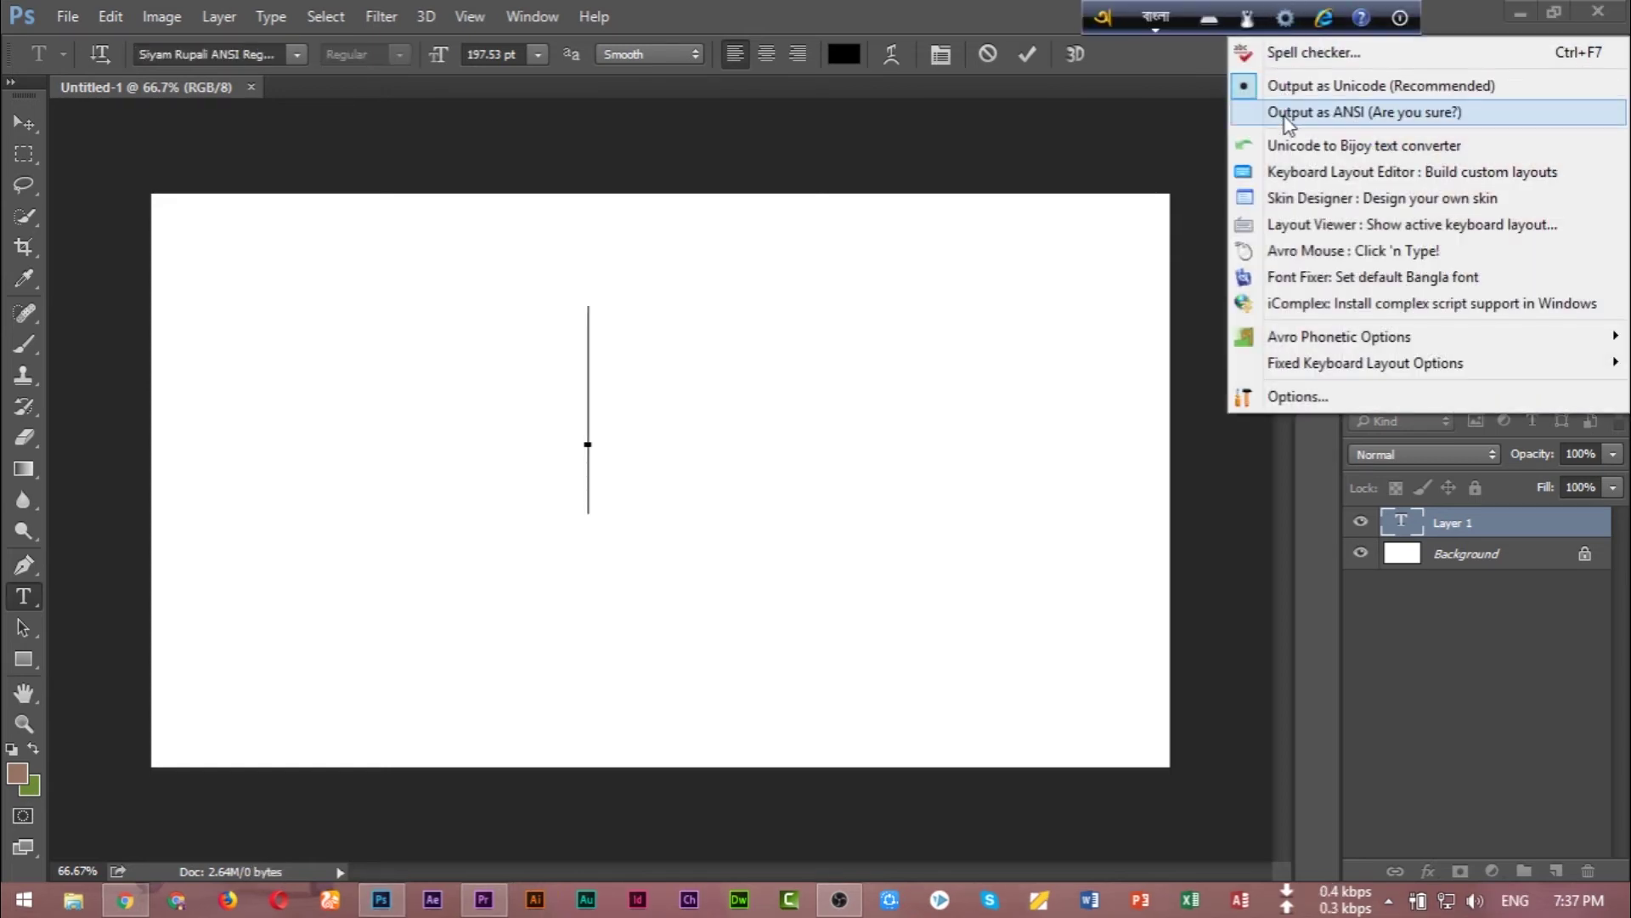
# Step: Set the Avro Bangla keyboard to output ANSI characters
pyautogui.click(1284, 114)
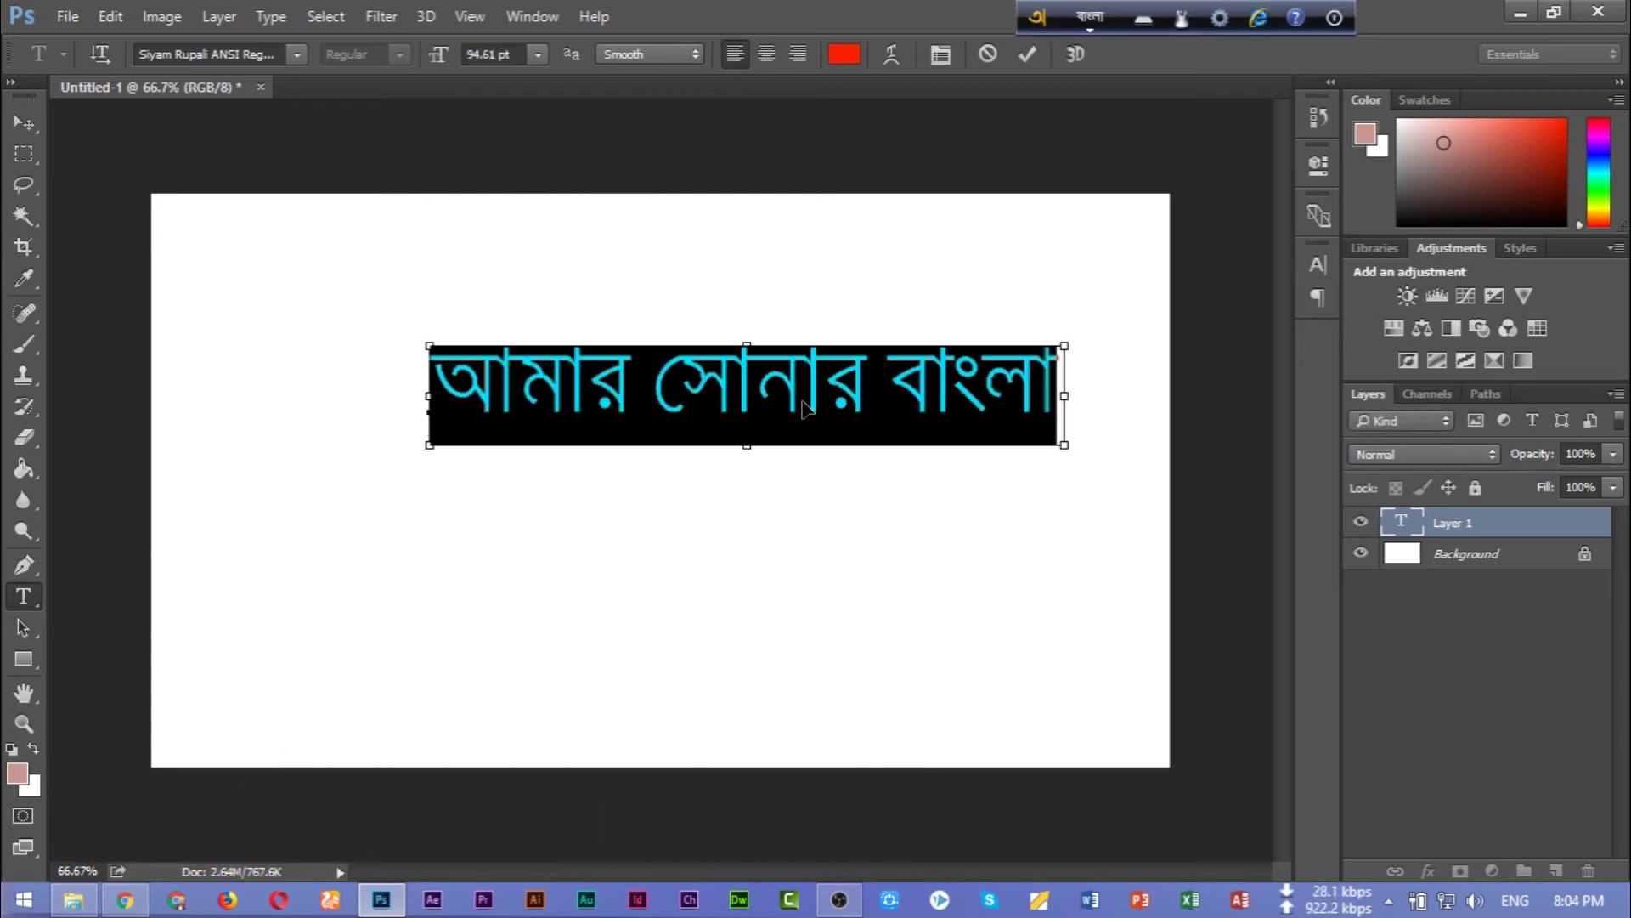
# Step: Move the Bengali text further left and set its colour to red
pyautogui.moveTo(806, 410); pyautogui.dragTo(680, 414)
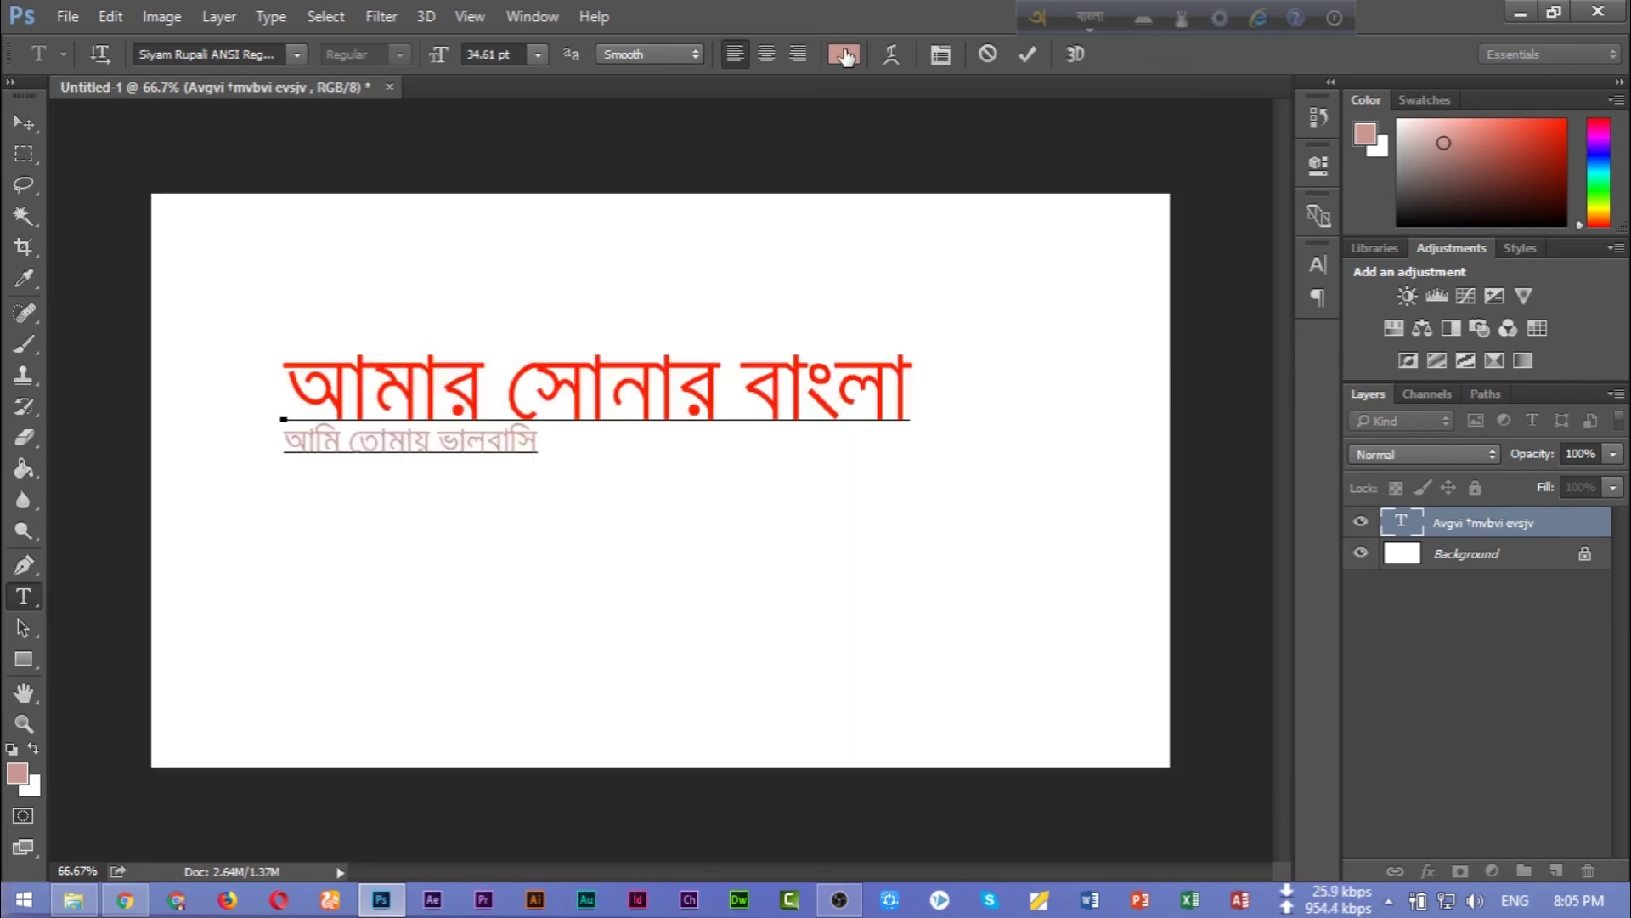
pyautogui.click(844, 53)
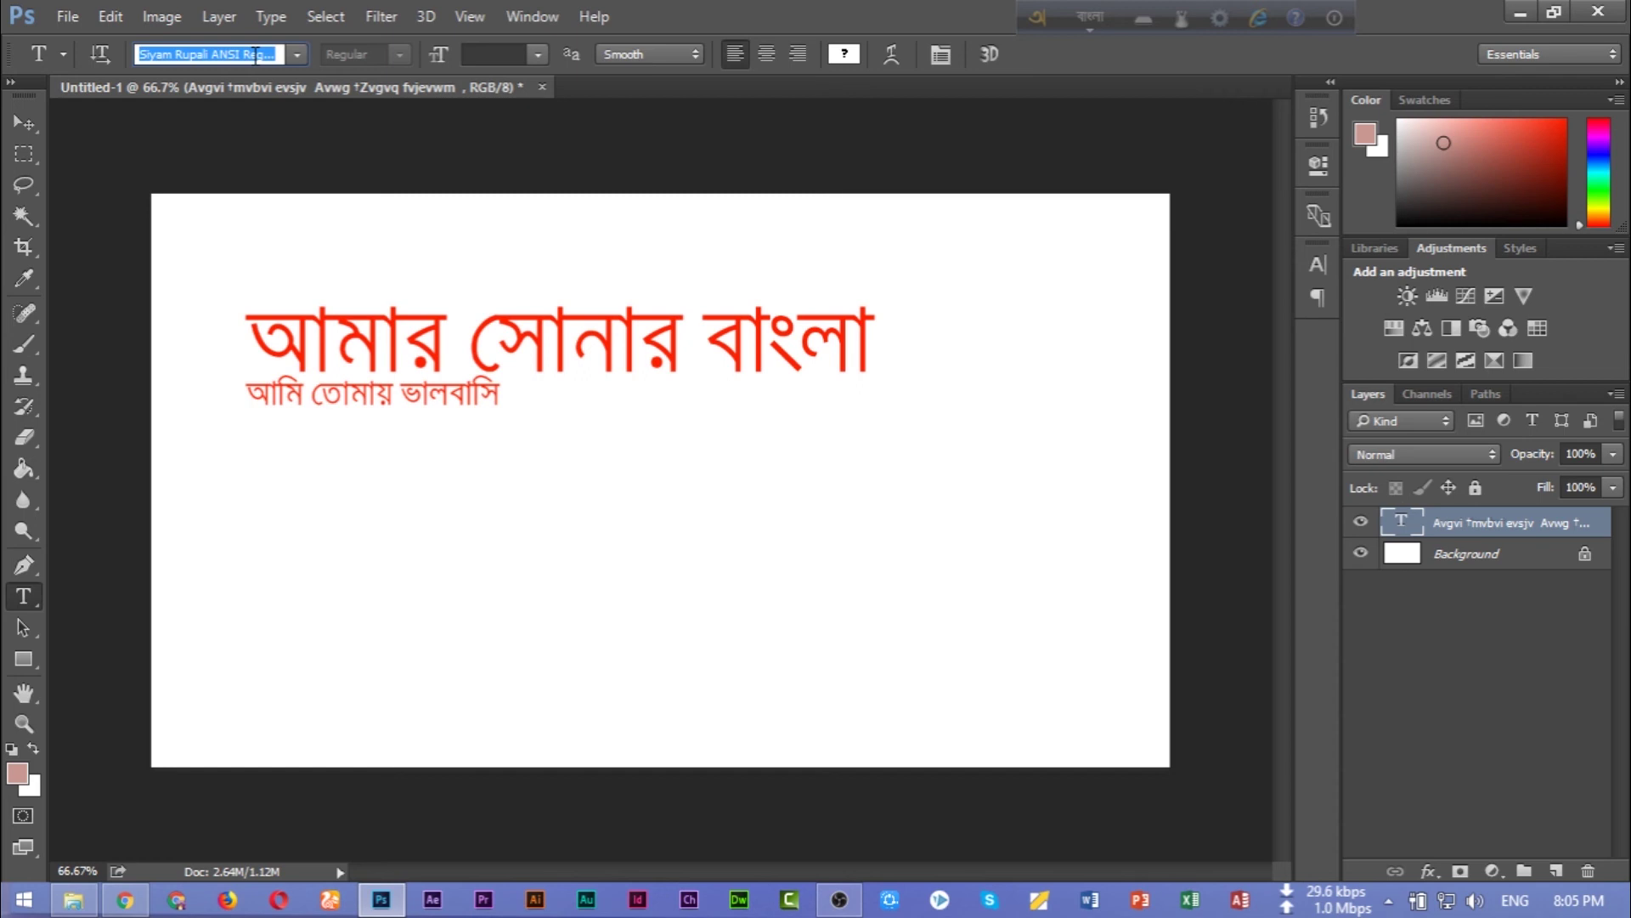
# Step: Apply Rajon Shoily Regular to both Bengali lines and commit the text
pyautogui.write('r')
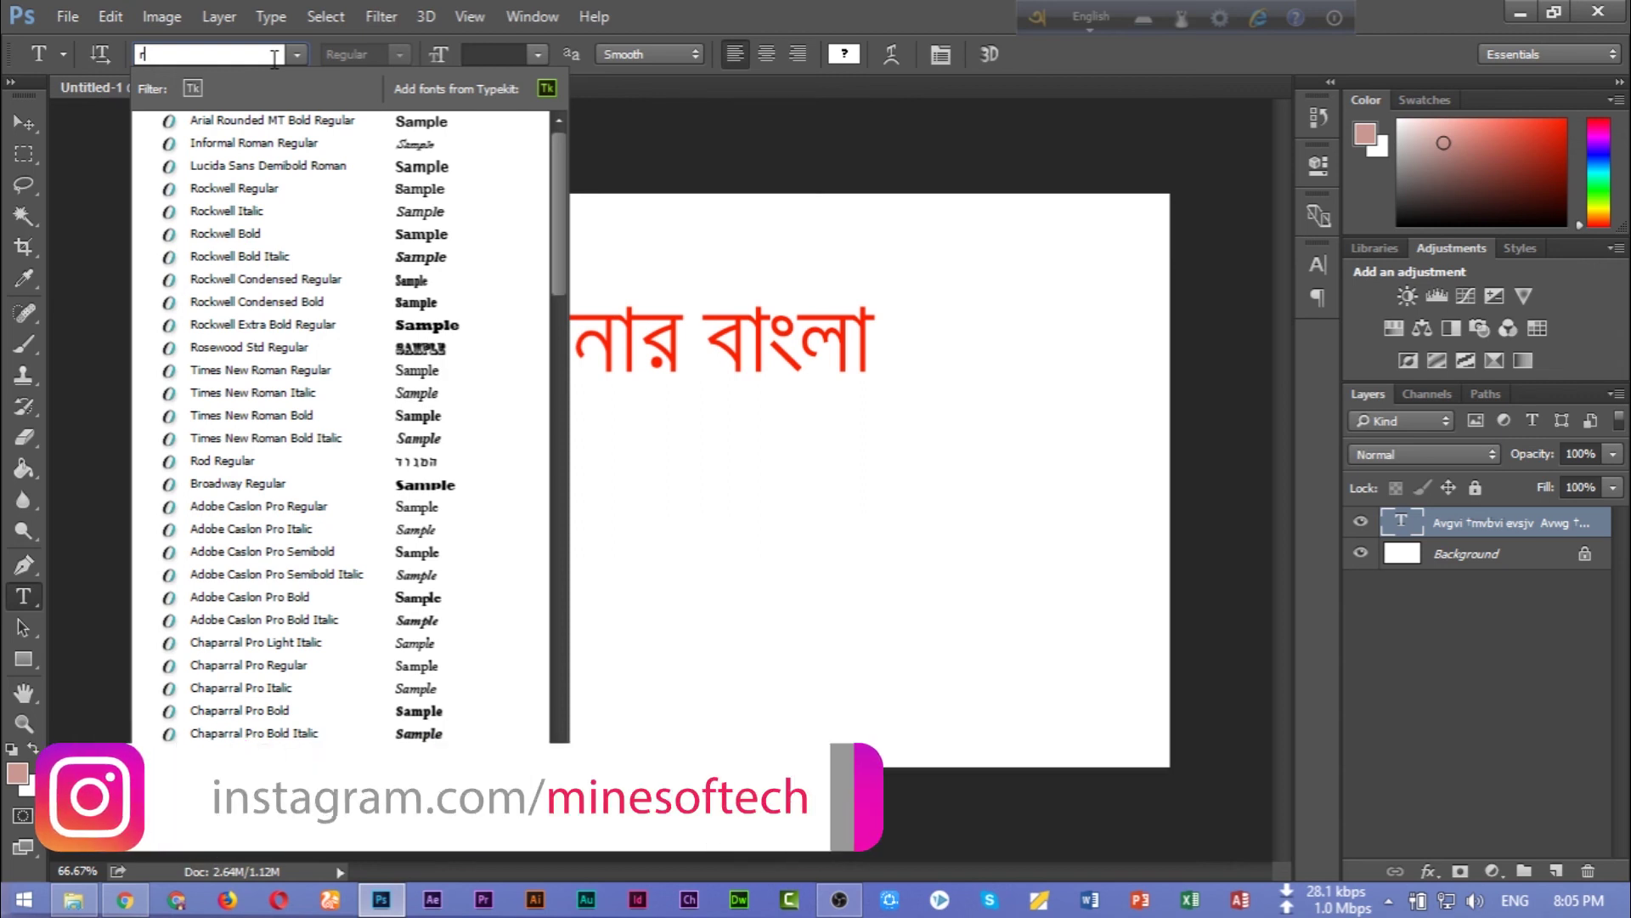
pyautogui.press('Return')
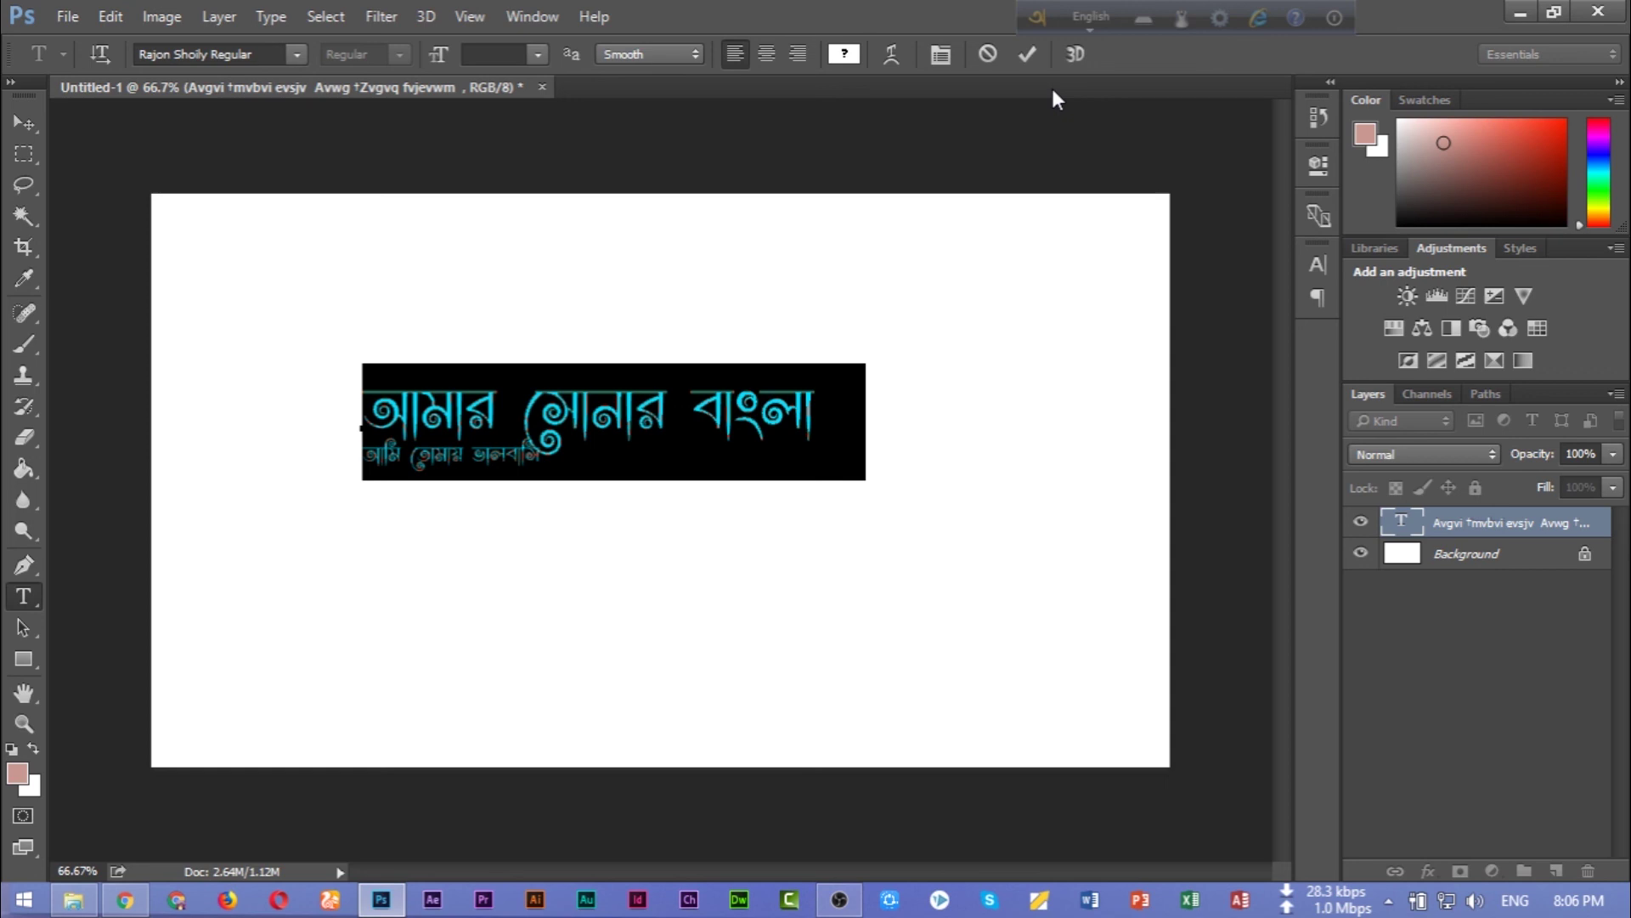
pyautogui.click(1027, 53)
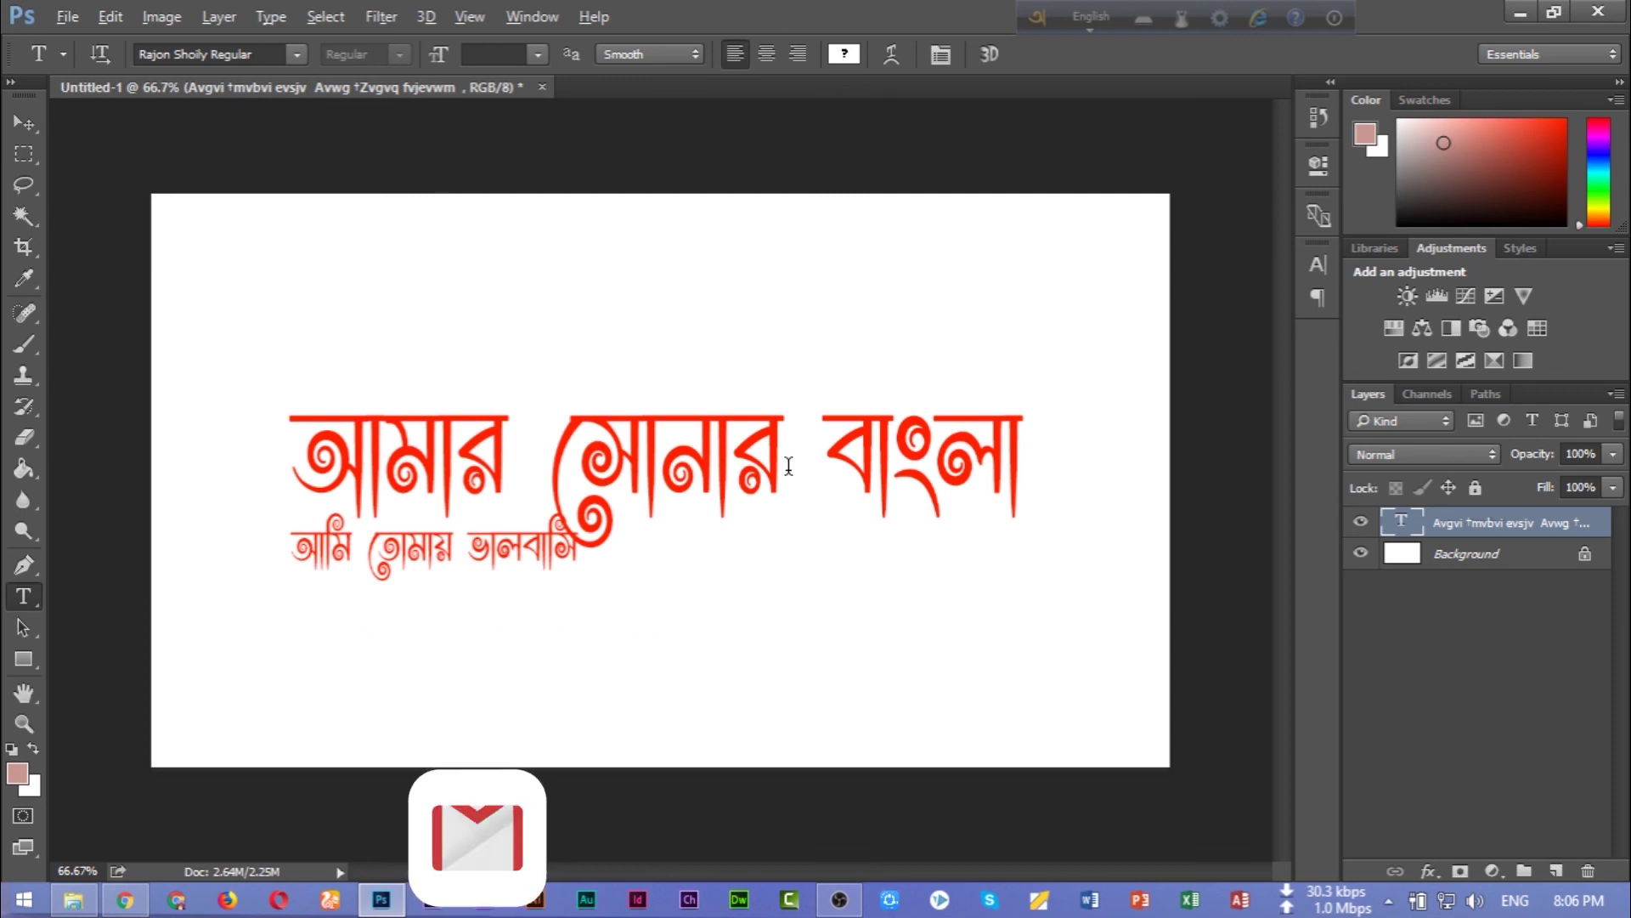
# Step: Zoom out to view the whole Bengali text design
pyautogui.scroll(-1, 789, 467)
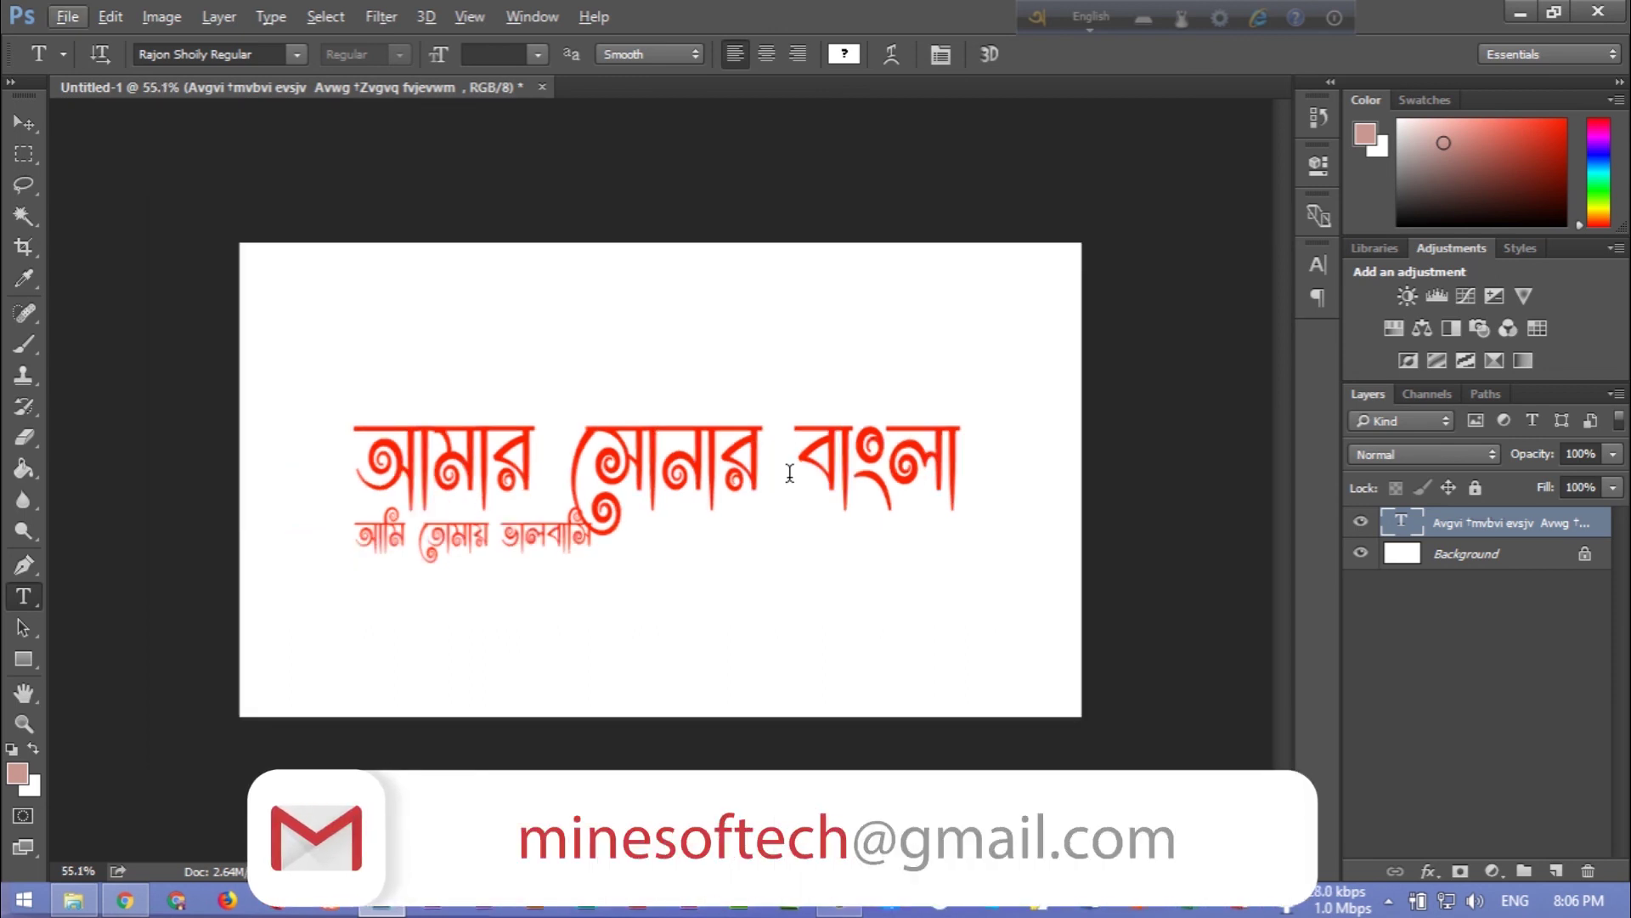